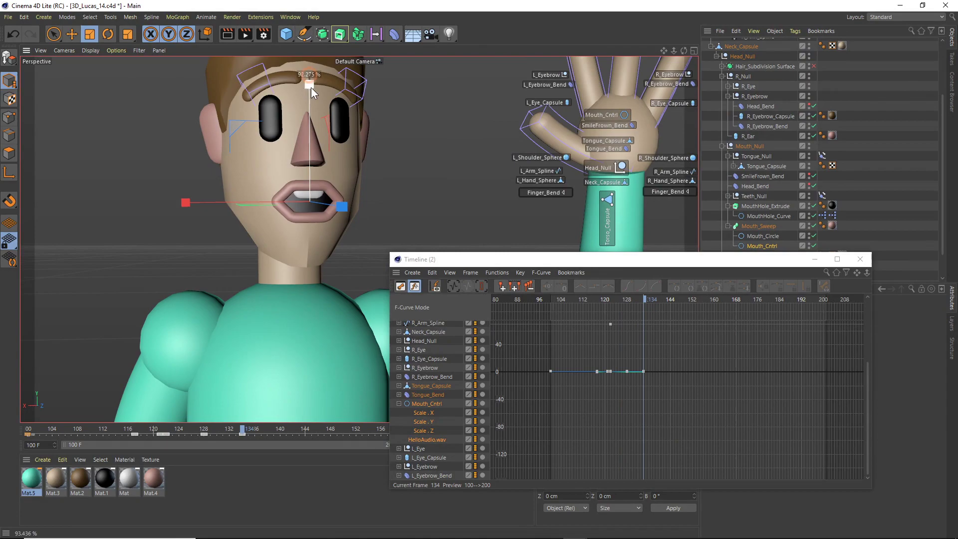
Scrub the timeline playhead from frame 134 back to frame 131 to show the new mouth and hand pose
drag(149, 429, 205, 432)
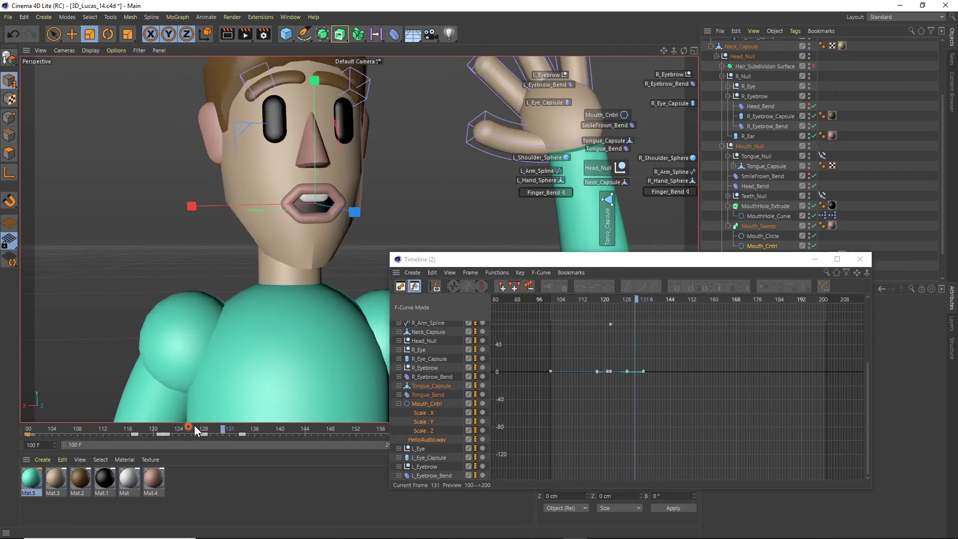